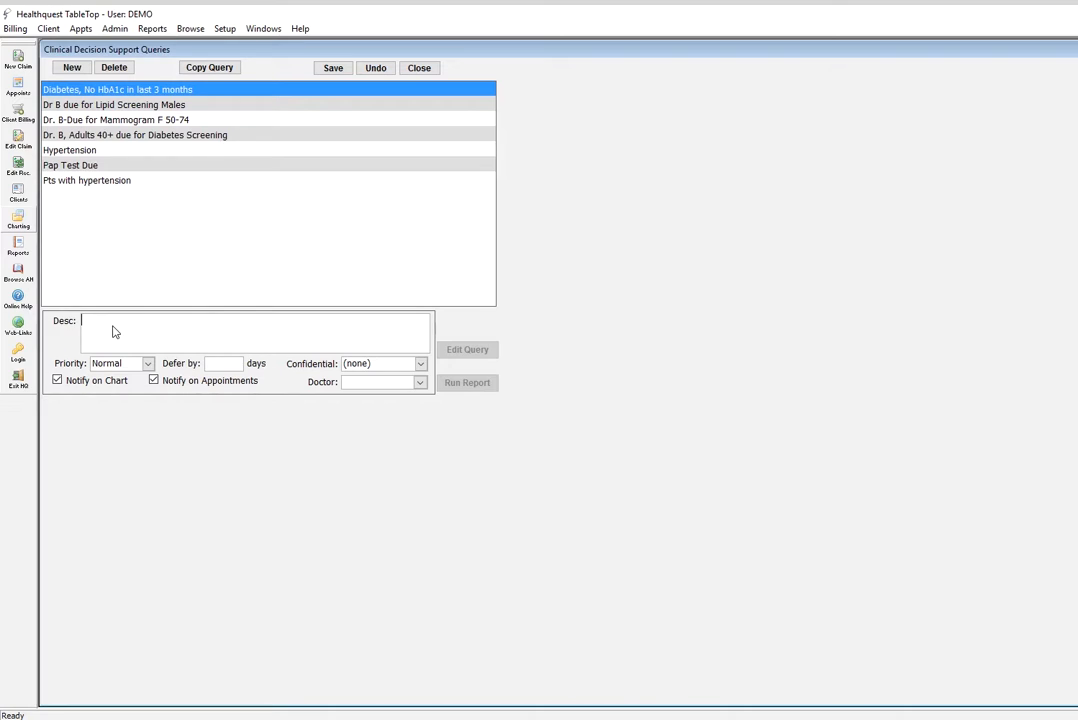
Describe the new query as "Dr B-Due for Mammogram", disable its chart and appointment notifications, and save it
{"action": "type", "text": "Dr B-Due for Mammogram"}
{"action": "left_click", "coordinate": [57, 382]}
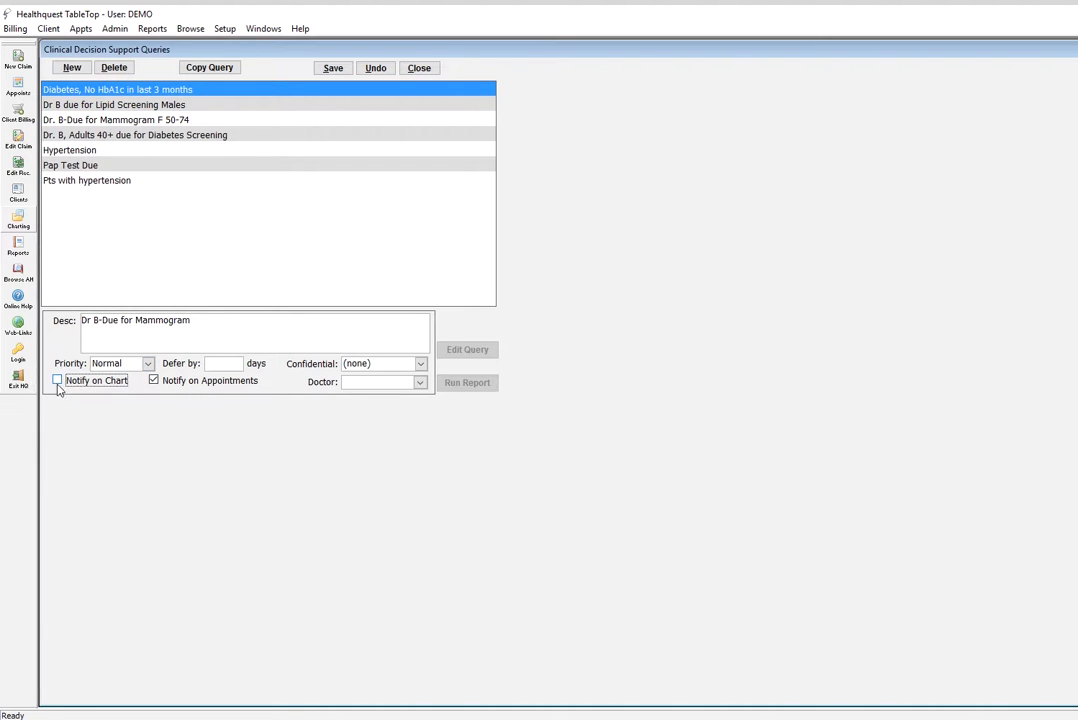
{"action": "left_click", "coordinate": [153, 382]}
{"action": "left_click", "coordinate": [338, 71]}
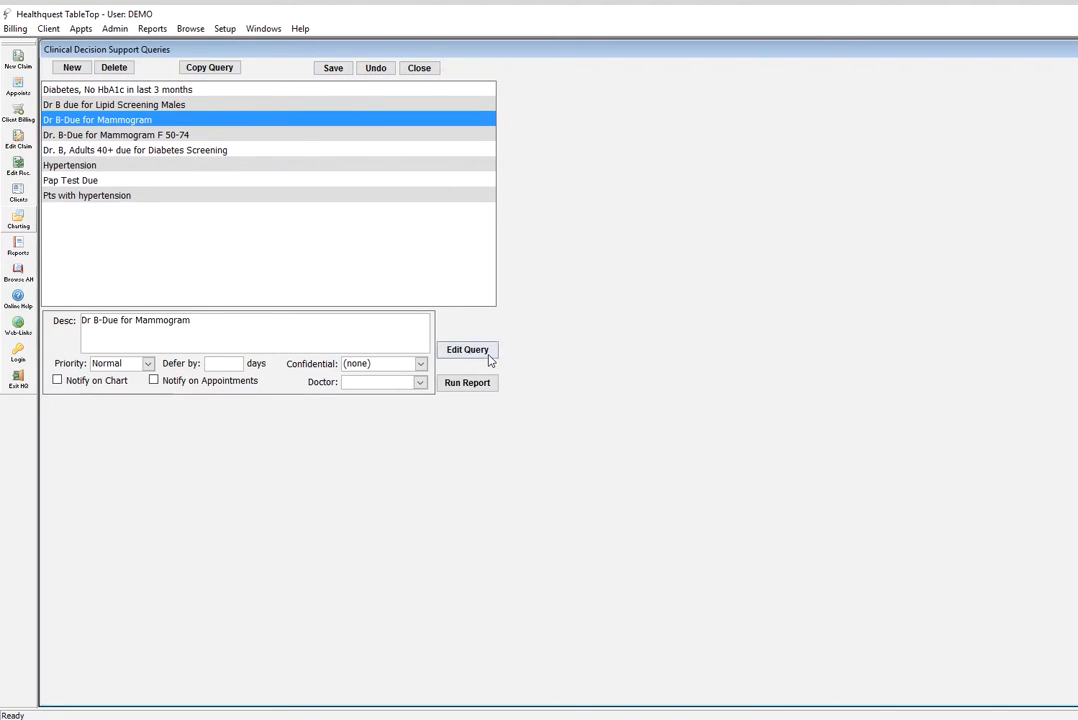
Open the mammogram query's setup and add a line that queries the Clients table
{"action": "left_click", "coordinate": [485, 352]}
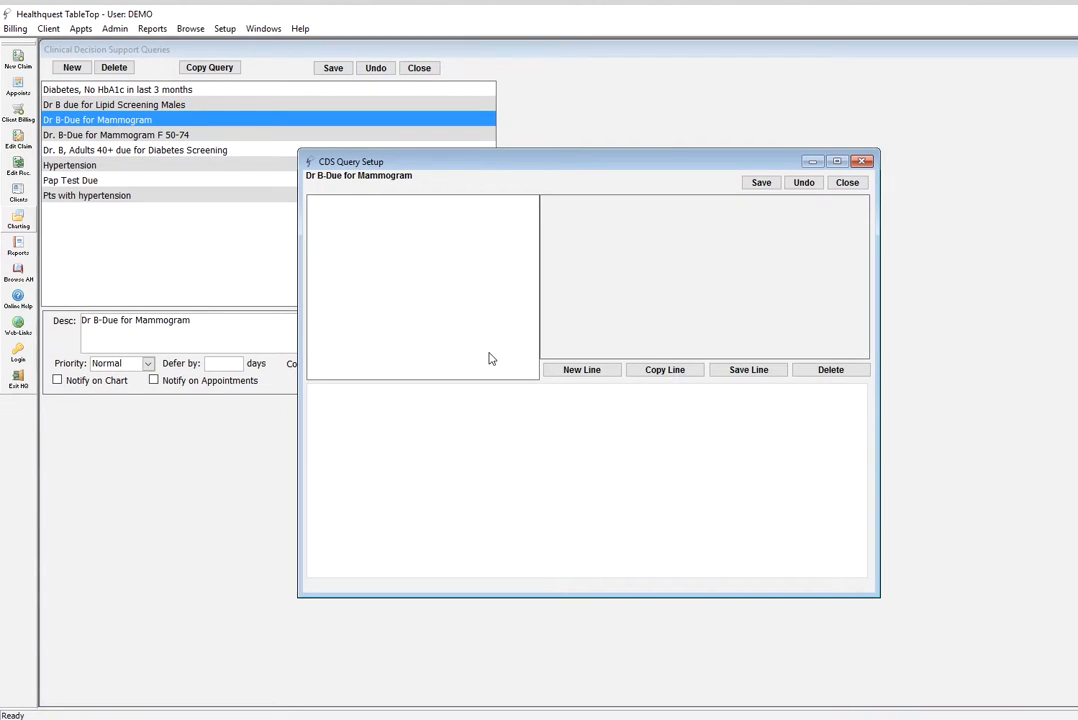
{"action": "left_click", "coordinate": [586, 371]}
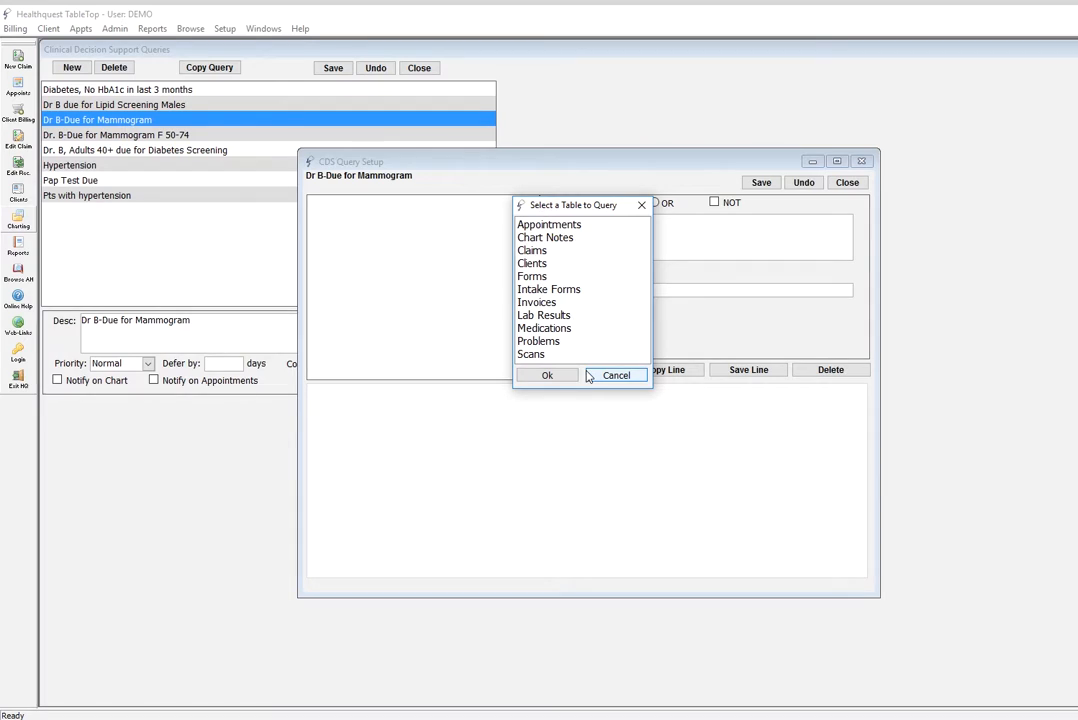
{"action": "left_click", "coordinate": [531, 264]}
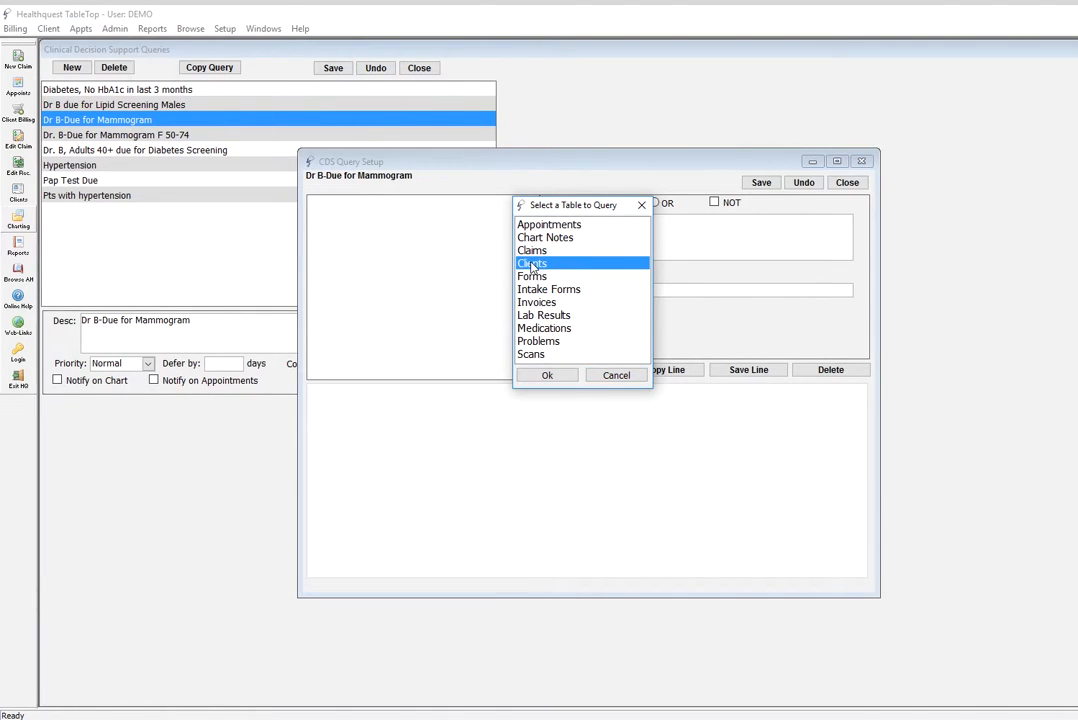
{"action": "left_click", "coordinate": [550, 377]}
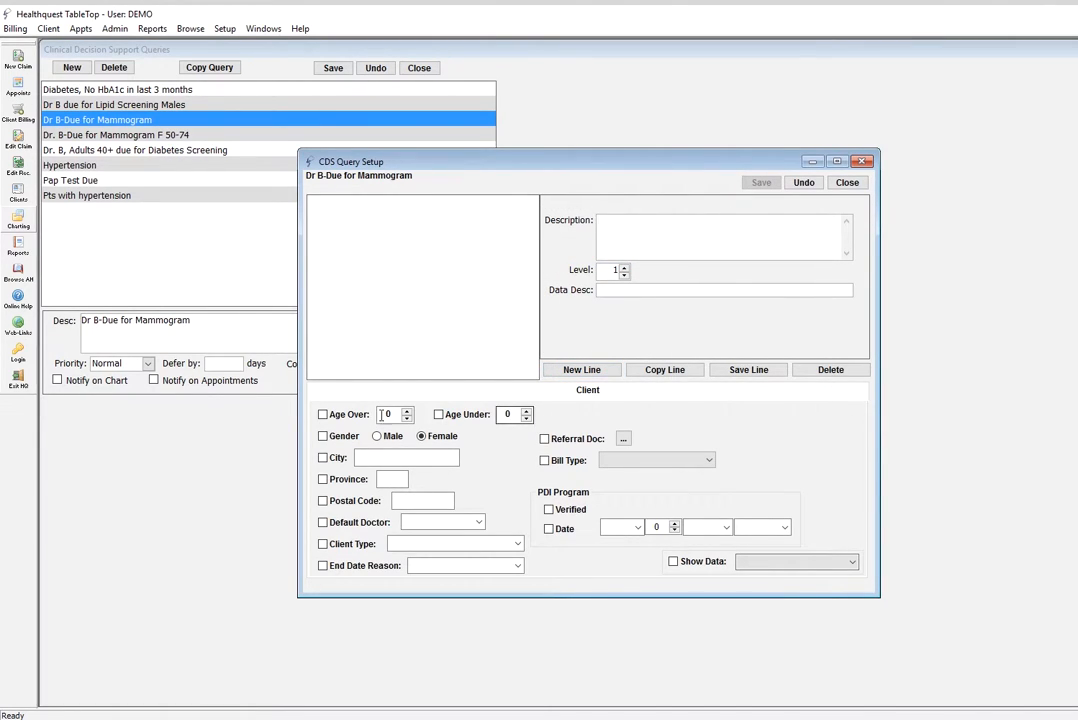
Limit the client criteria to ages over 50 and under 74
{"action": "left_click", "coordinate": [323, 414]}
{"action": "left_click", "coordinate": [388, 414]}
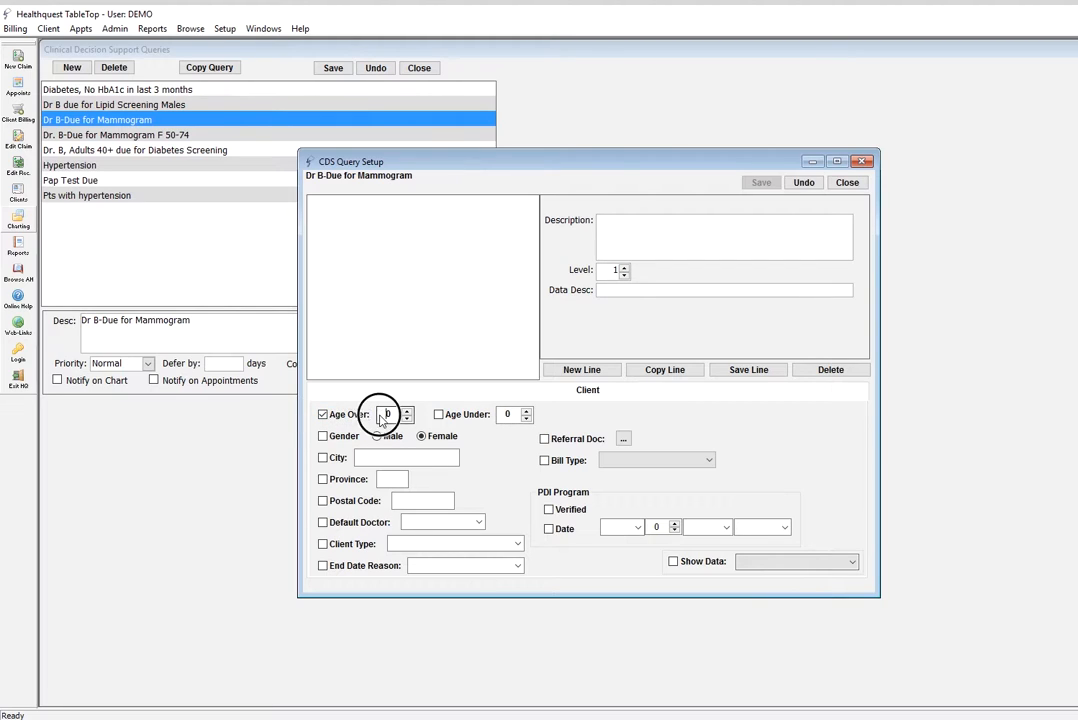
{"action": "left_click", "coordinate": [438, 414]}
{"action": "left_click", "coordinate": [513, 415]}
{"action": "left_click", "coordinate": [500, 414]}
{"action": "type", "text": "74"}
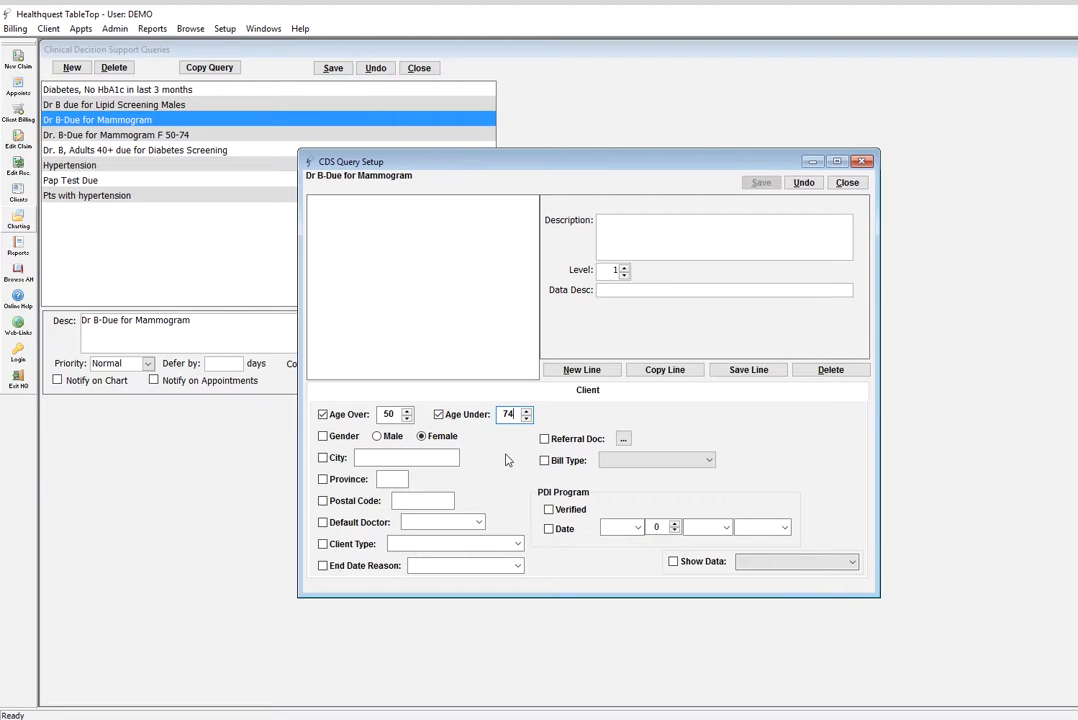
Restrict the clients to females of Dr B with client type Valid Alberta Patient, and save the line and the query
{"action": "left_click", "coordinate": [323, 437]}
{"action": "left_click", "coordinate": [323, 522]}
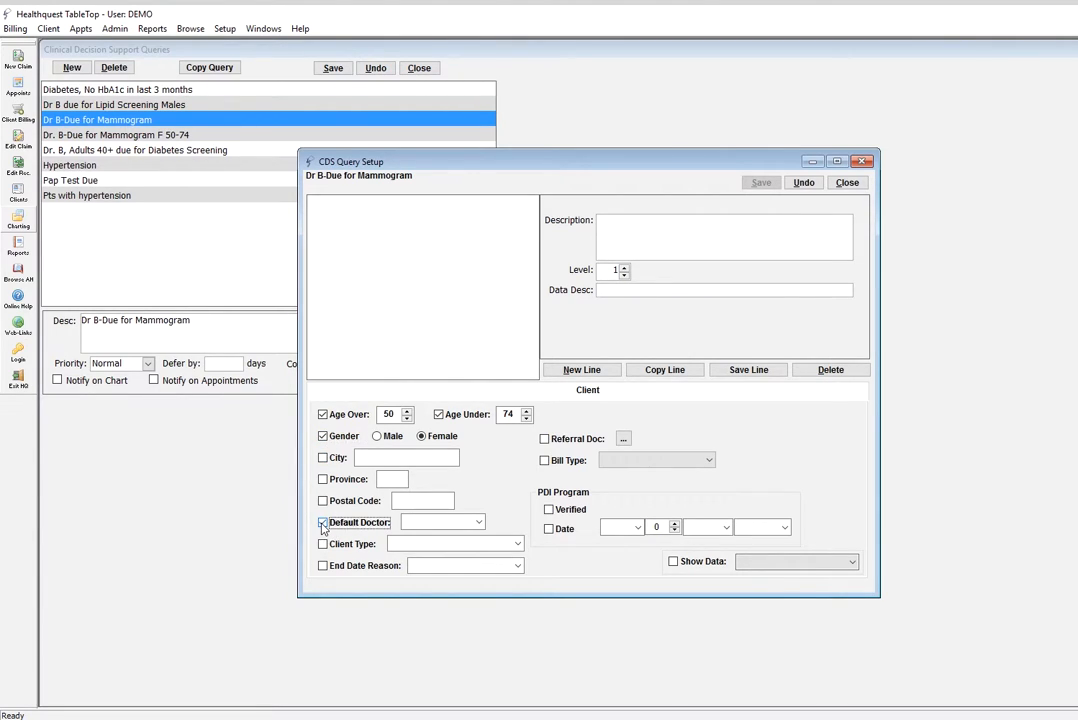
{"action": "left_click", "coordinate": [479, 523]}
{"action": "left_click", "coordinate": [462, 538]}
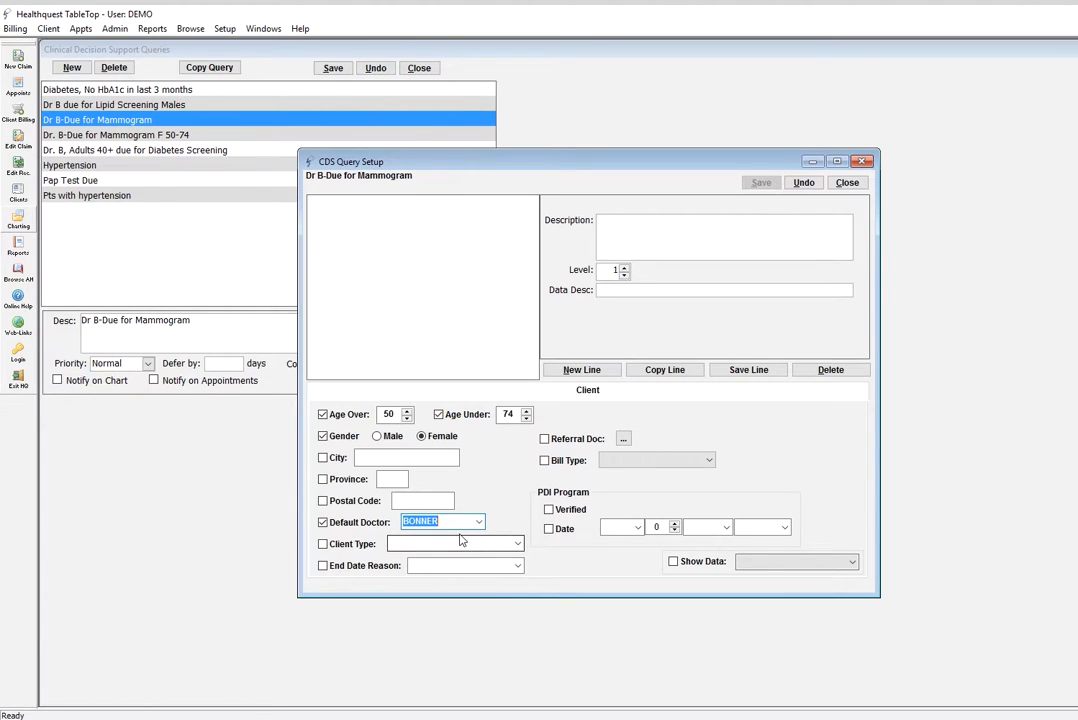
{"action": "left_click", "coordinate": [322, 545]}
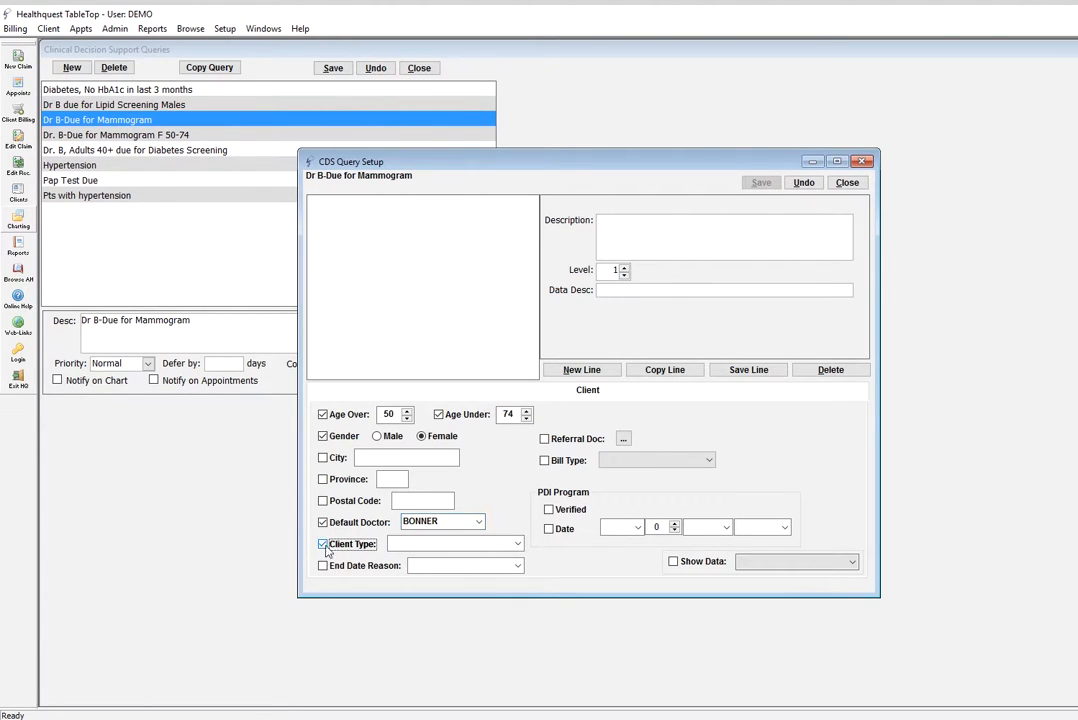
{"action": "left_click", "coordinate": [518, 543]}
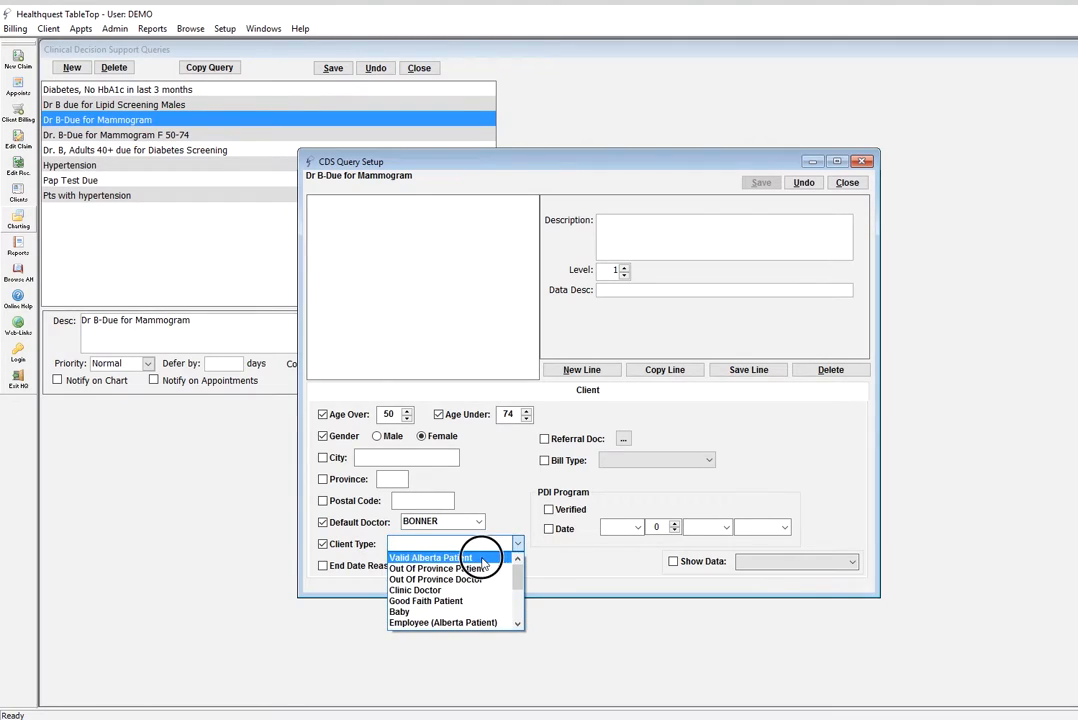
{"action": "left_click", "coordinate": [470, 557]}
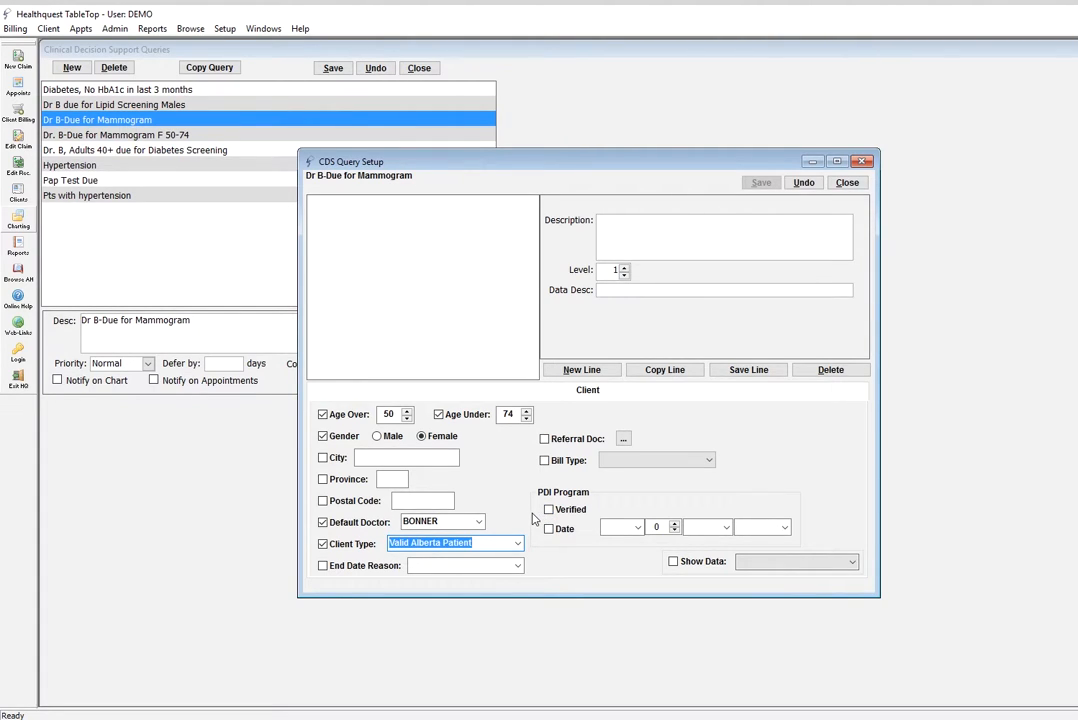
{"action": "left_click", "coordinate": [736, 371]}
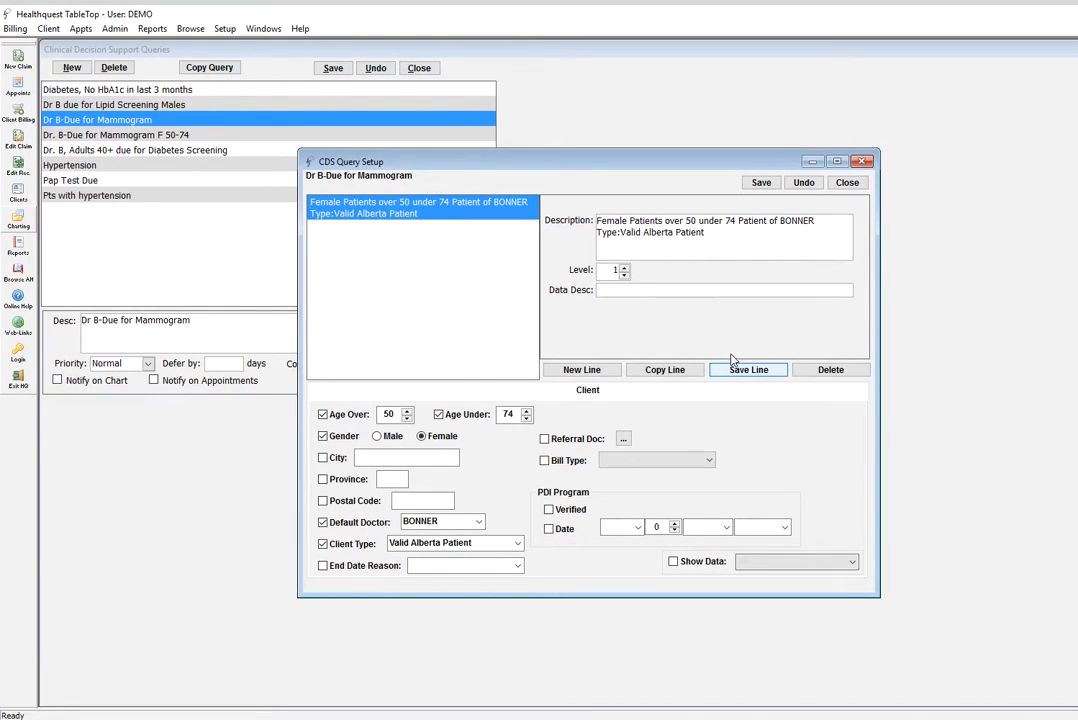
{"action": "left_click", "coordinate": [761, 183]}
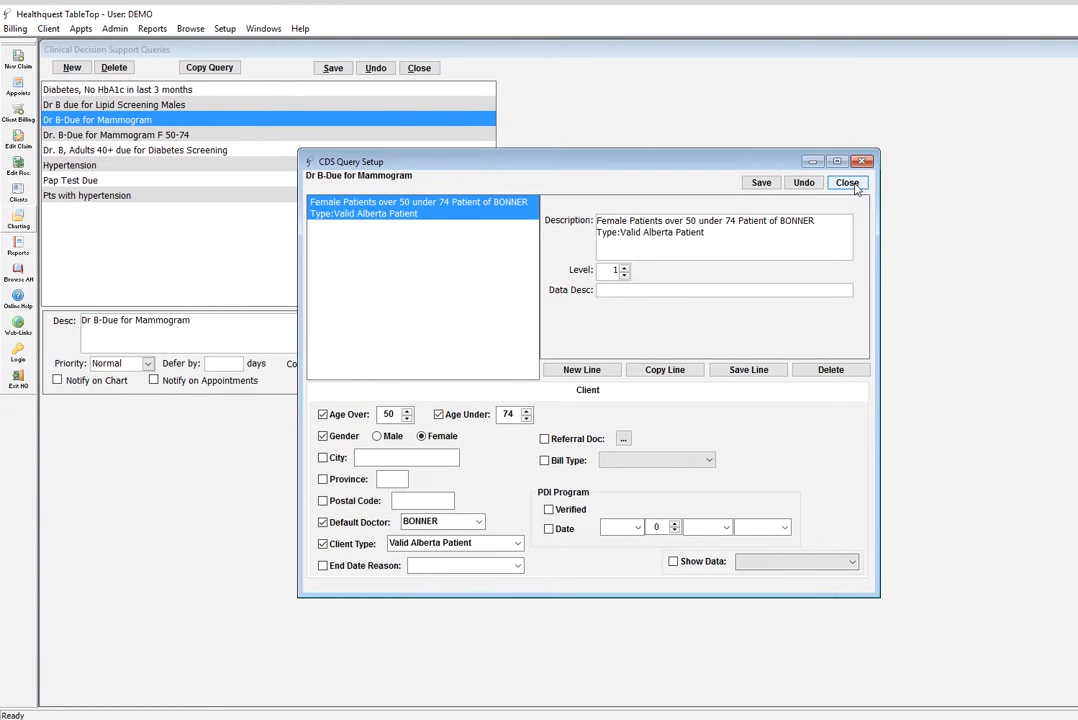
{"action": "left_click_drag", "start_coordinate": [633, 161], "coordinate": [850, 175]}
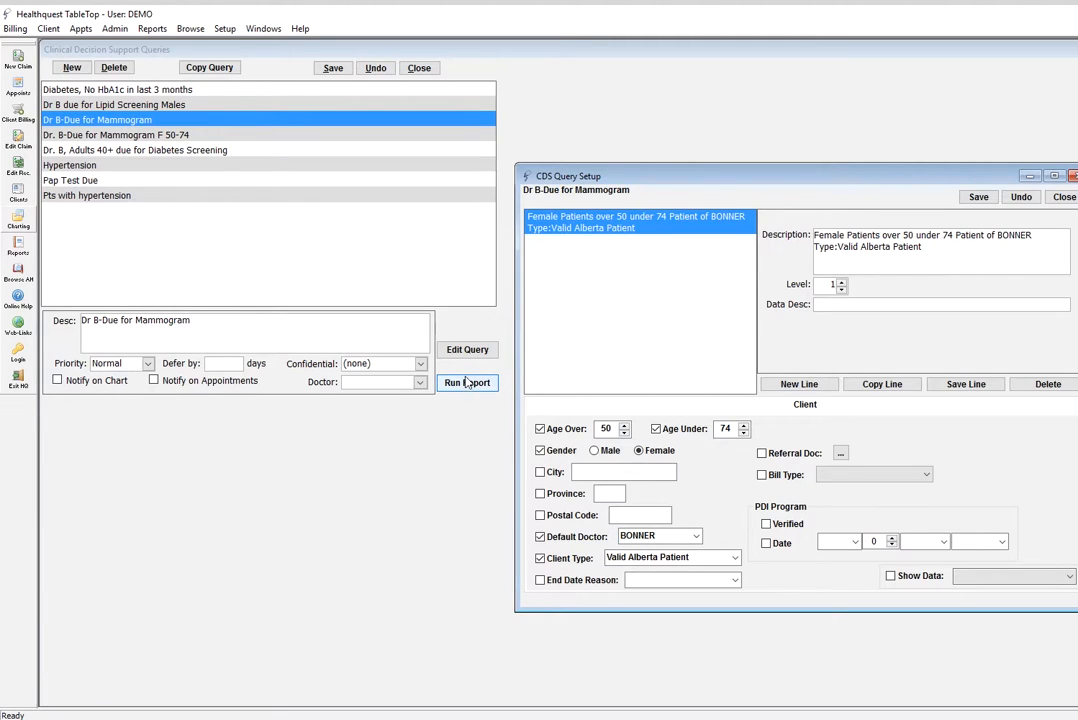
{"action": "left_click_drag", "start_coordinate": [758, 178], "coordinate": [466, 158]}
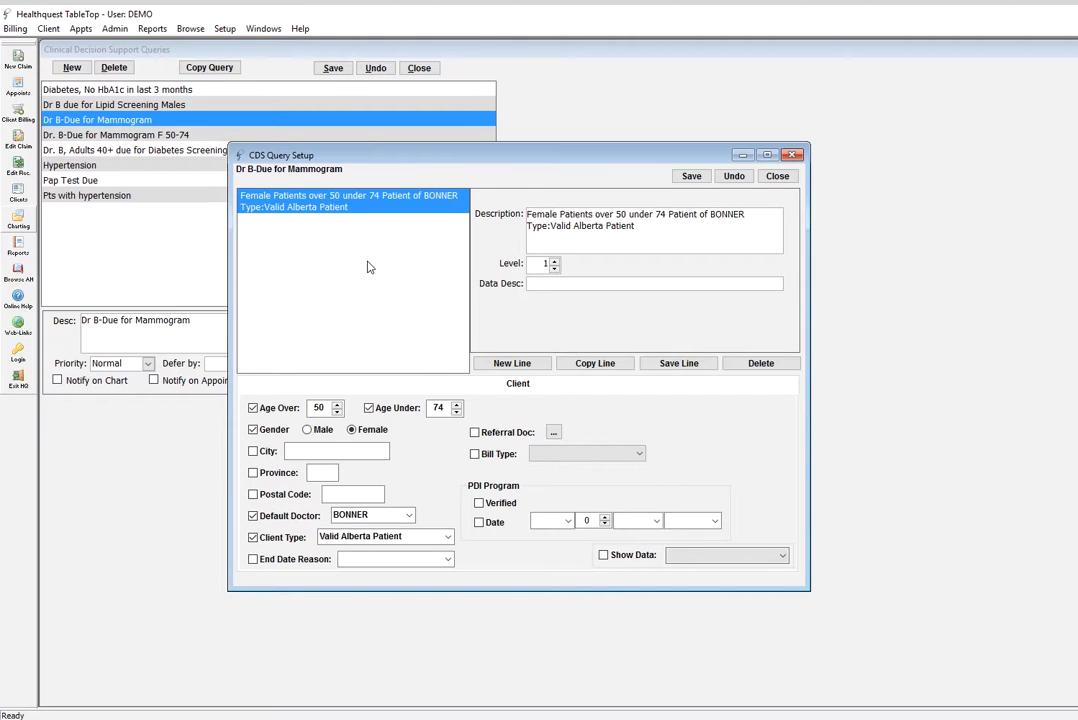
Add a second query line based on the Scans table
{"action": "left_click", "coordinate": [528, 363]}
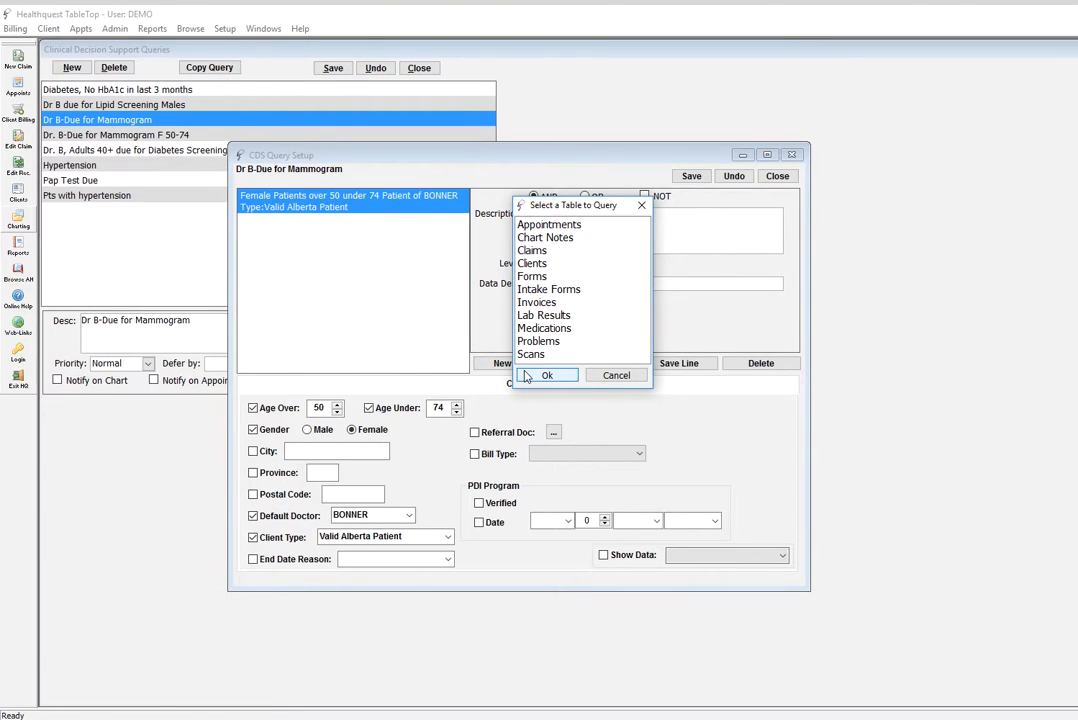
{"action": "left_click", "coordinate": [531, 356]}
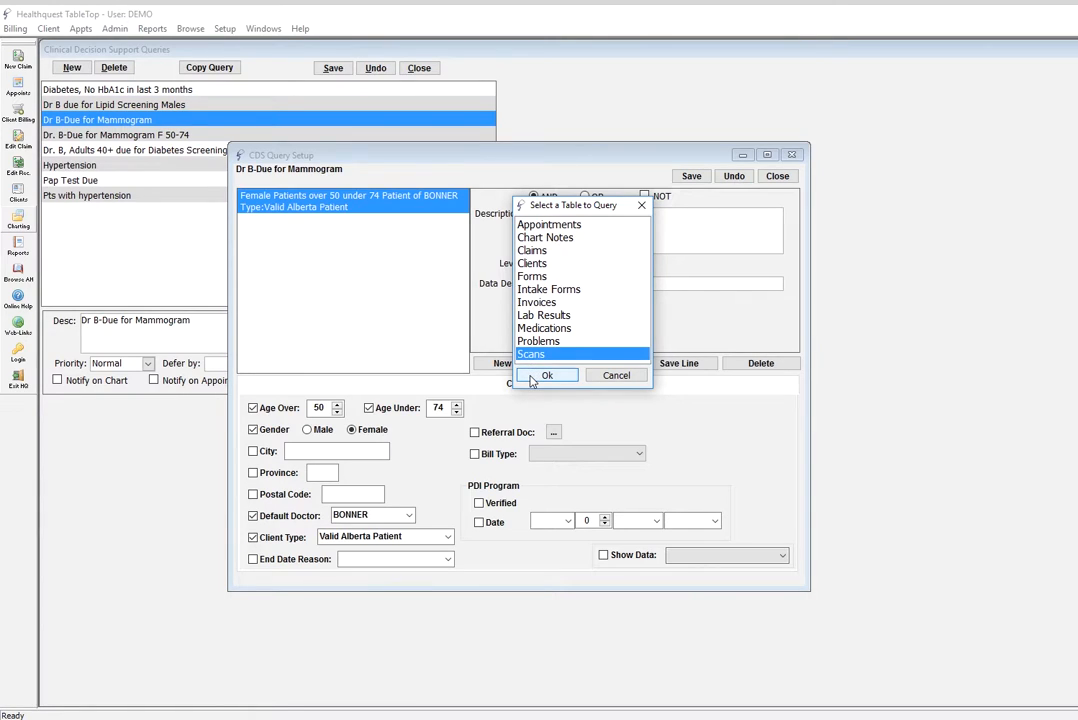
{"action": "left_click", "coordinate": [533, 378]}
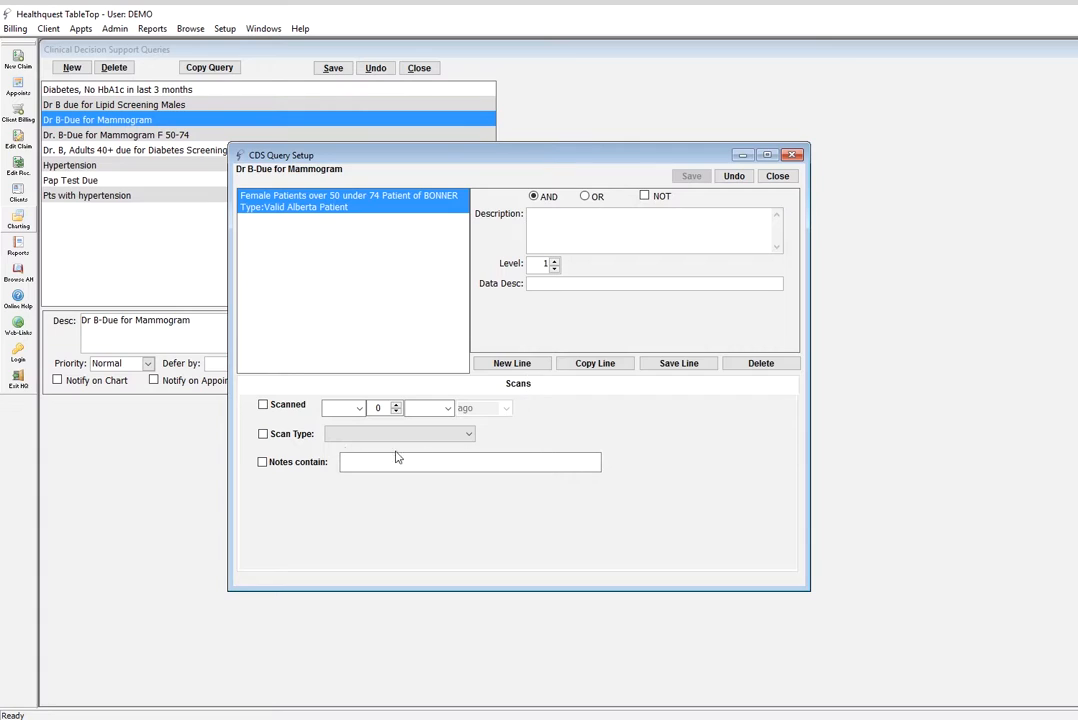
Set the scan criteria to type Diagnostic Imaging with notes containing "Mammogram"
{"action": "left_click", "coordinate": [263, 434]}
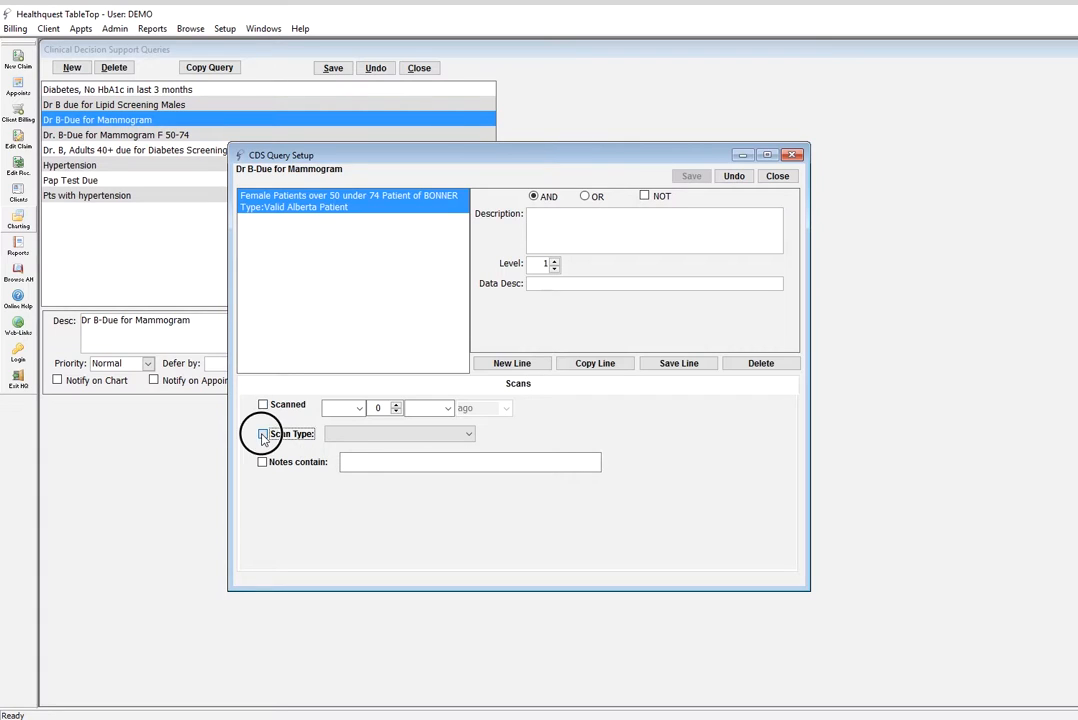
{"action": "left_click", "coordinate": [468, 434]}
{"action": "left_click", "coordinate": [405, 483]}
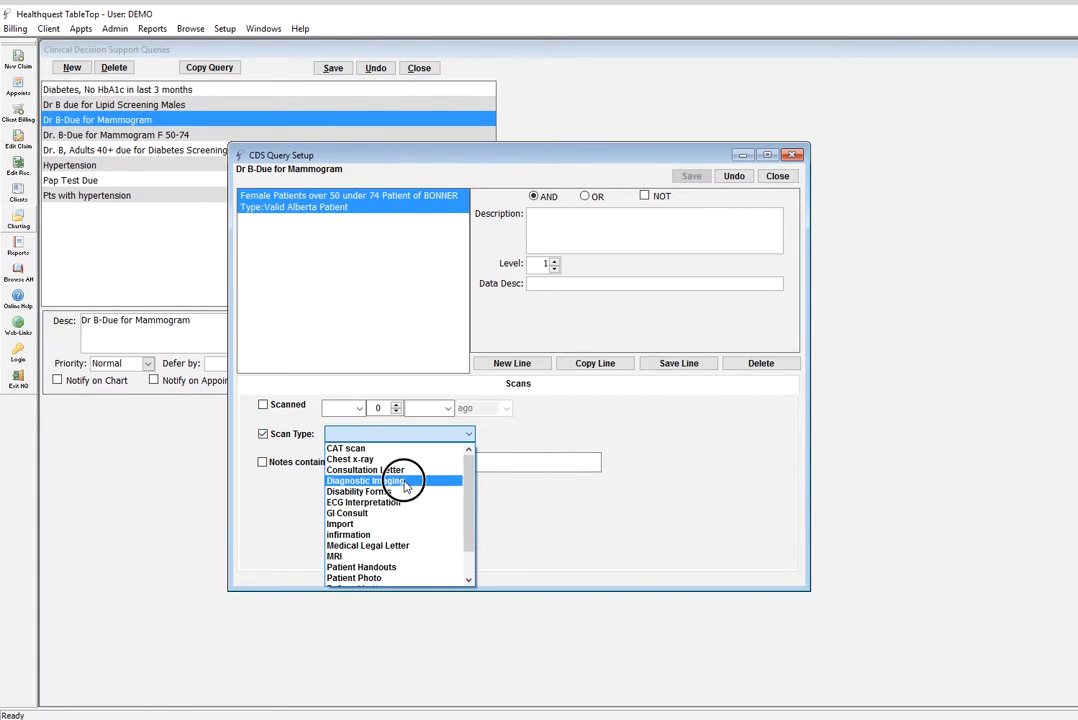
{"action": "left_click", "coordinate": [264, 463]}
{"action": "left_click", "coordinate": [373, 462]}
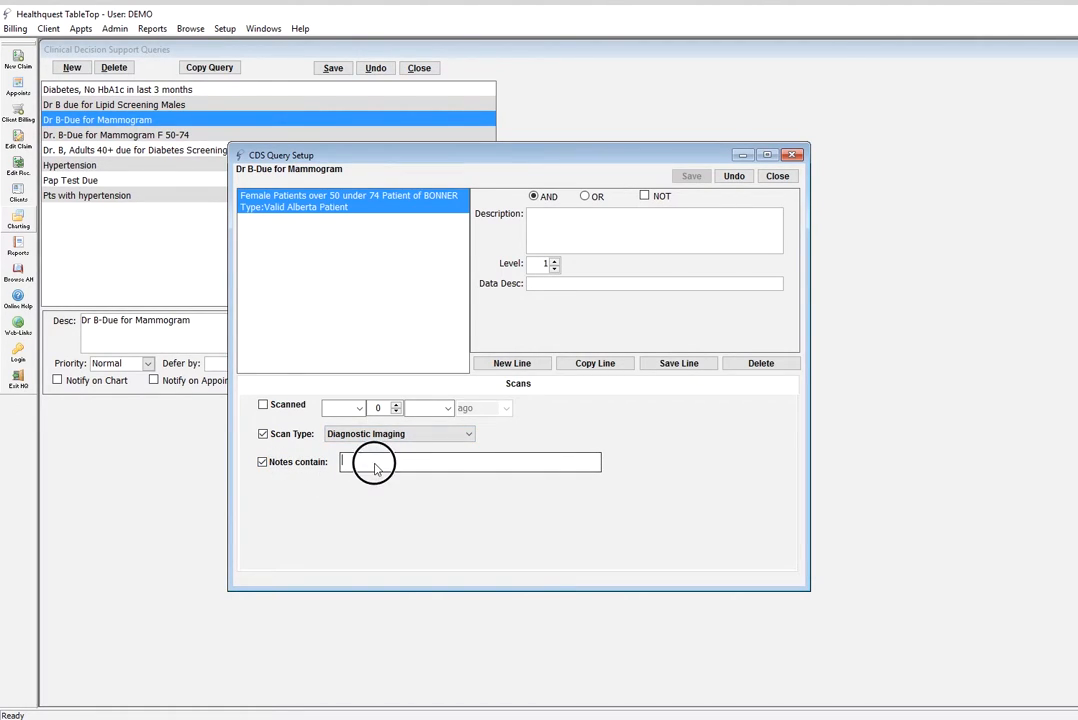
{"action": "type", "text": "Mammogram"}
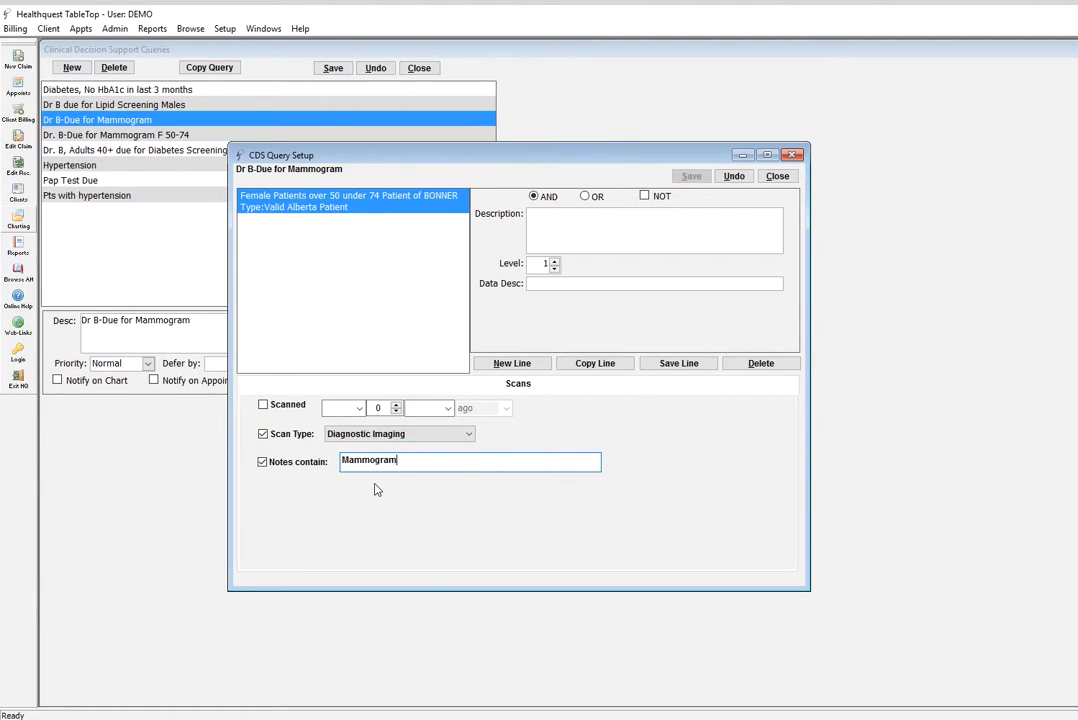
Limit the scans to under 2 years ago, and save the line and the query
{"action": "left_click", "coordinate": [263, 406]}
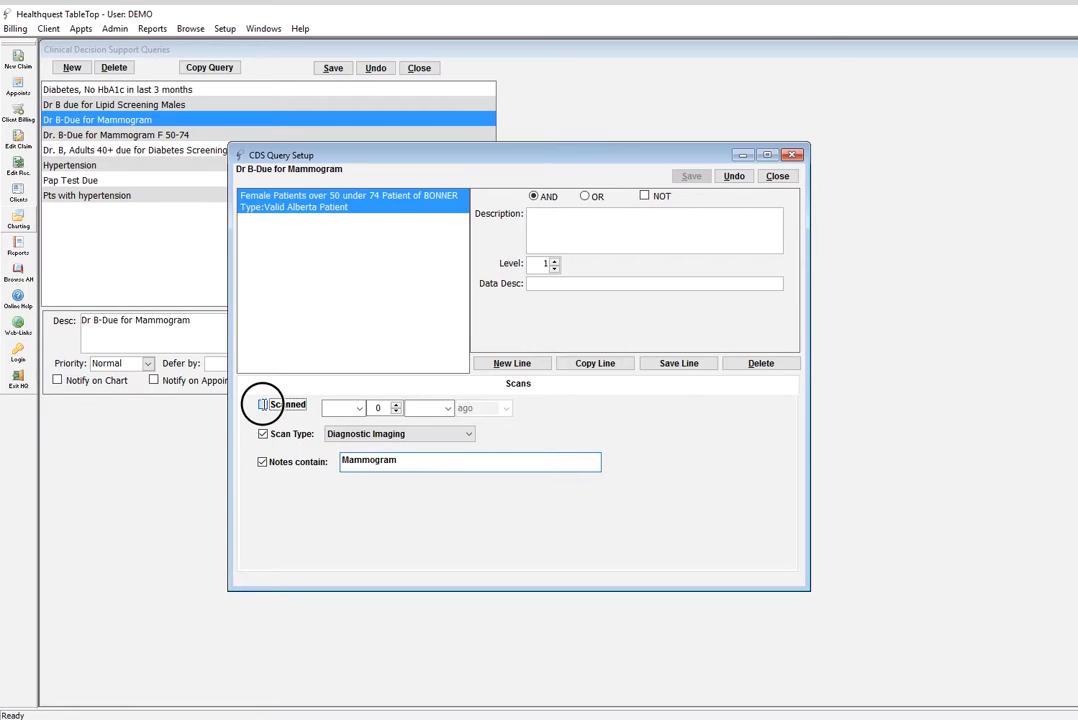
{"action": "left_click", "coordinate": [359, 408]}
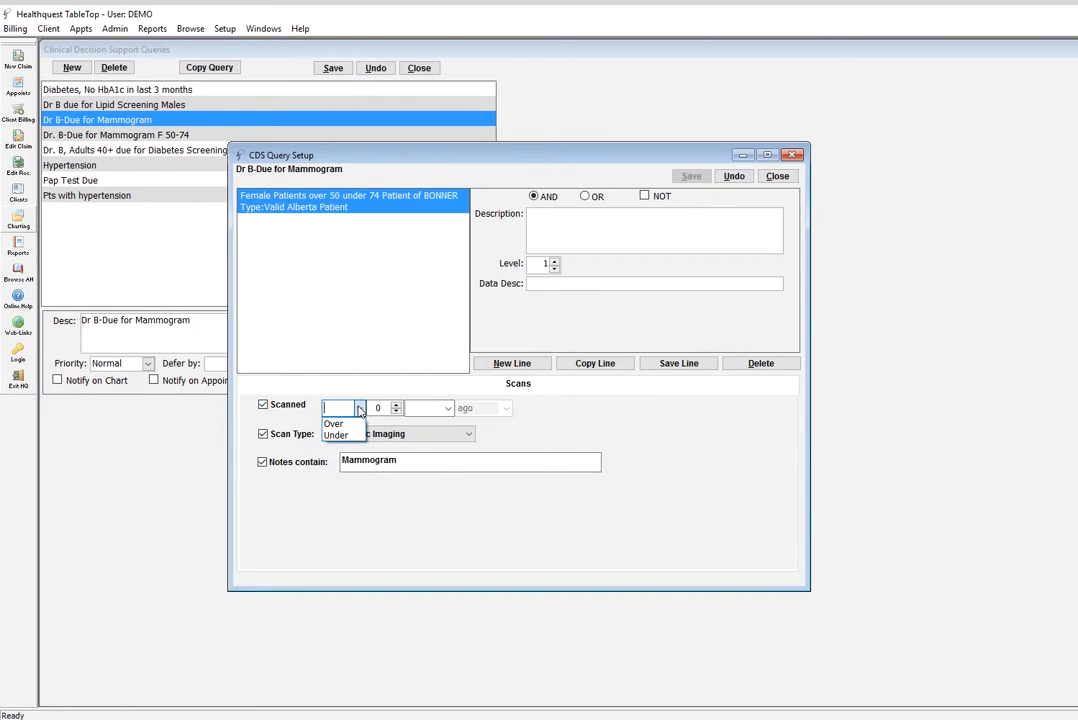
{"action": "left_click", "coordinate": [341, 436]}
{"action": "left_click", "coordinate": [381, 408]}
{"action": "type", "text": "2"}
{"action": "left_click", "coordinate": [446, 408]}
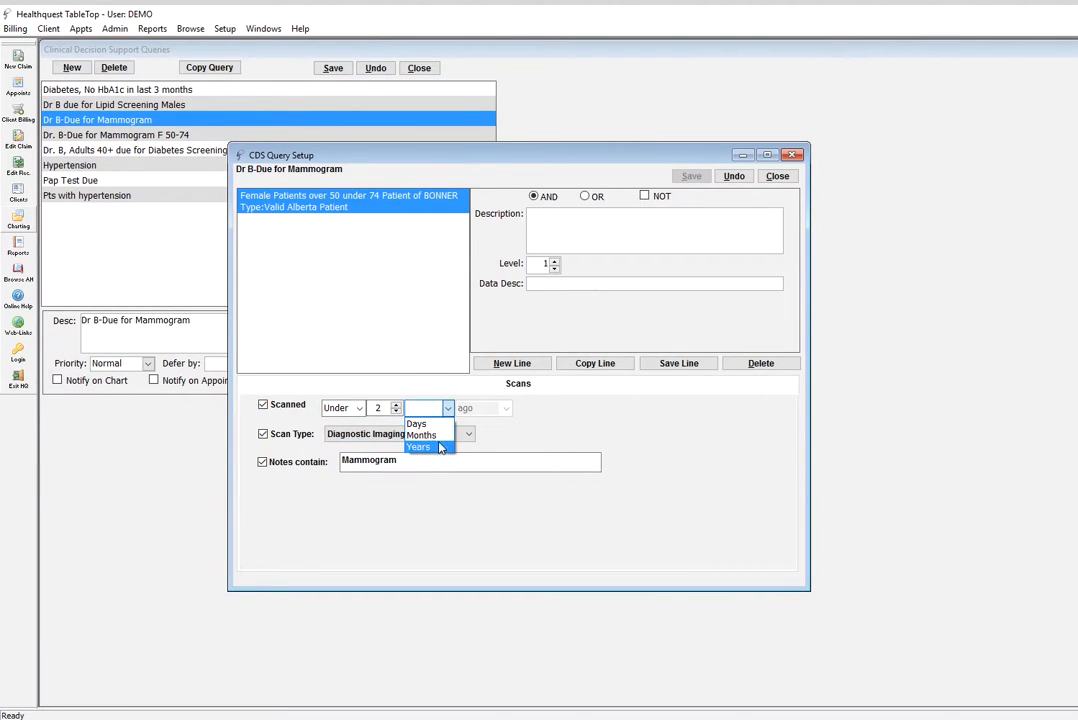
{"action": "left_click", "coordinate": [439, 447]}
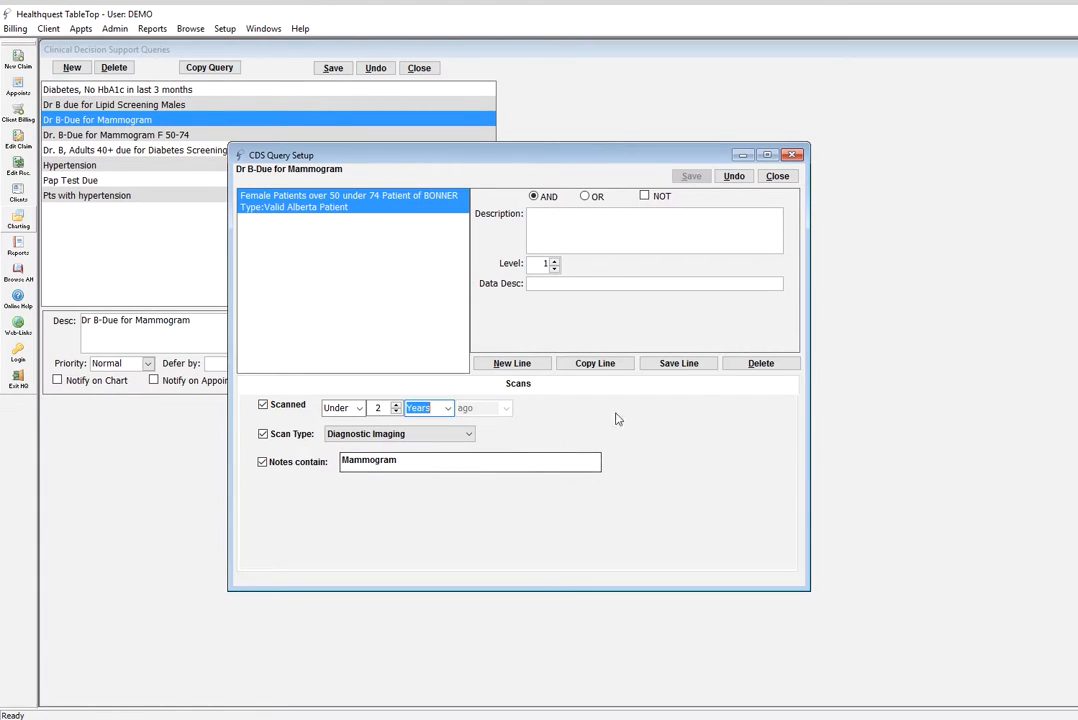
{"action": "left_click", "coordinate": [700, 368]}
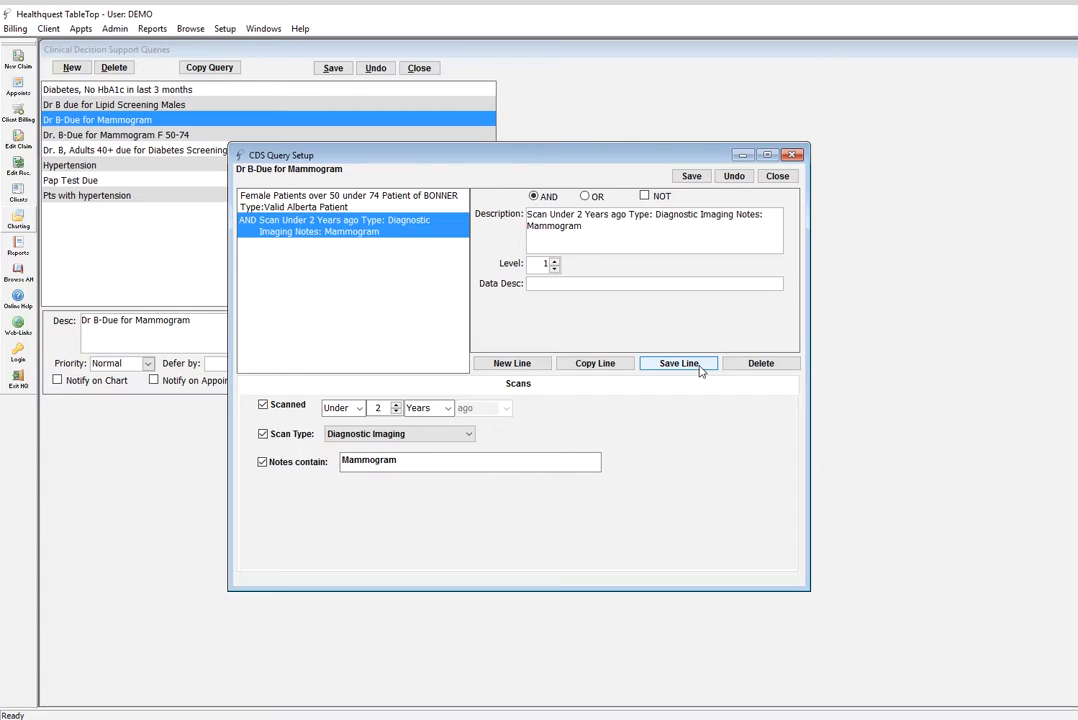
{"action": "left_click", "coordinate": [690, 178]}
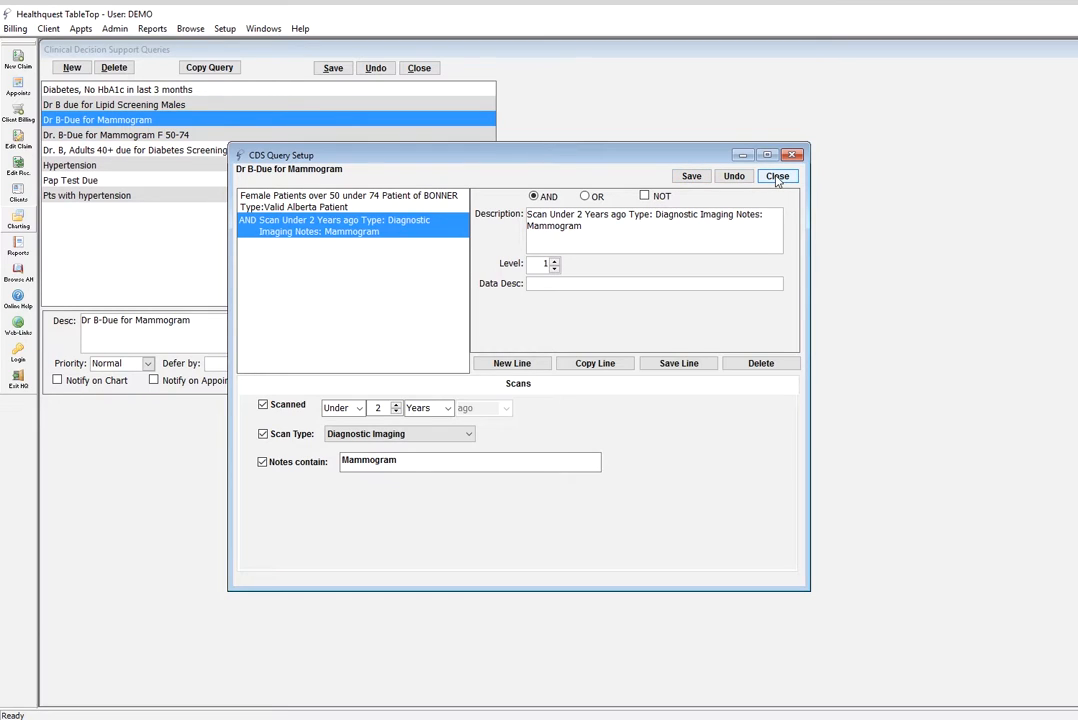
{"action": "left_click_drag", "start_coordinate": [609, 156], "coordinate": [906, 209]}
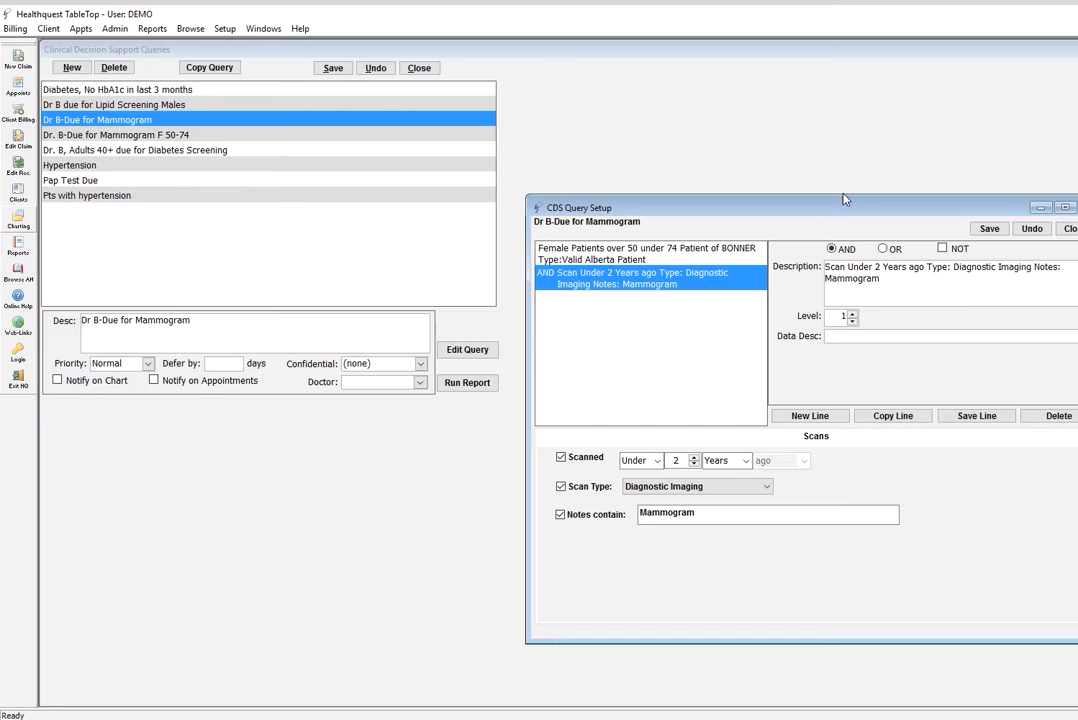
{"action": "left_click_drag", "start_coordinate": [835, 205], "coordinate": [487, 149]}
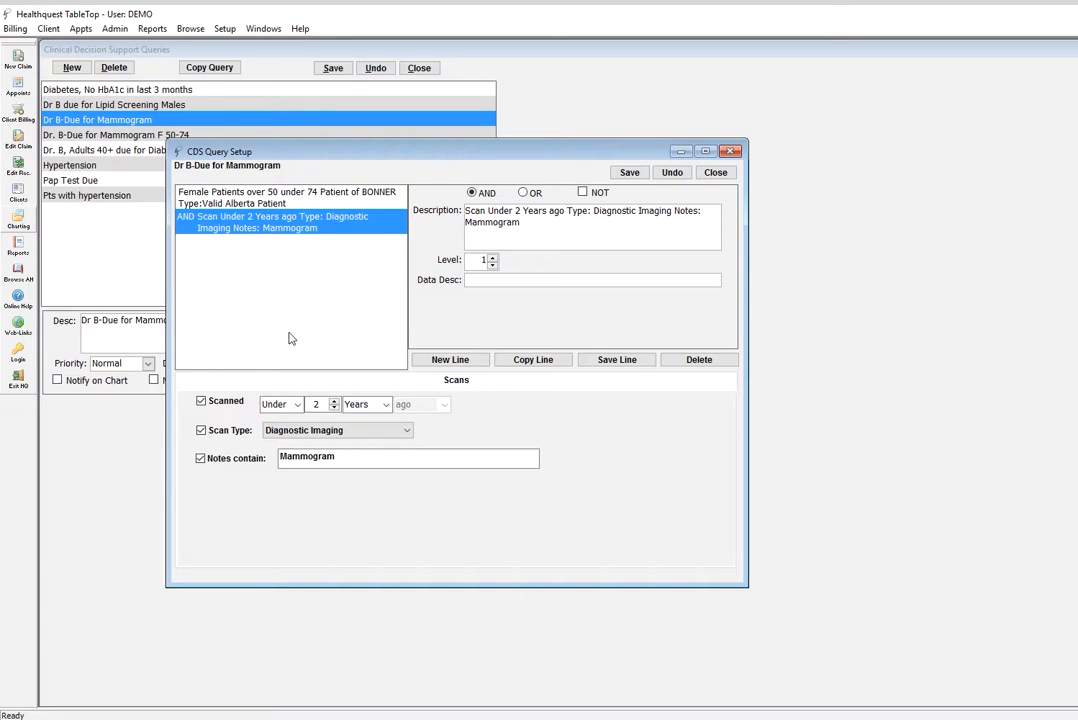
Negate the mammogram scan line with NOT, save the line and the query, and close the query setup
{"action": "left_click", "coordinate": [270, 228]}
{"action": "left_click", "coordinate": [582, 192]}
{"action": "left_click", "coordinate": [612, 362]}
{"action": "left_click", "coordinate": [627, 173]}
{"action": "left_click", "coordinate": [728, 173]}
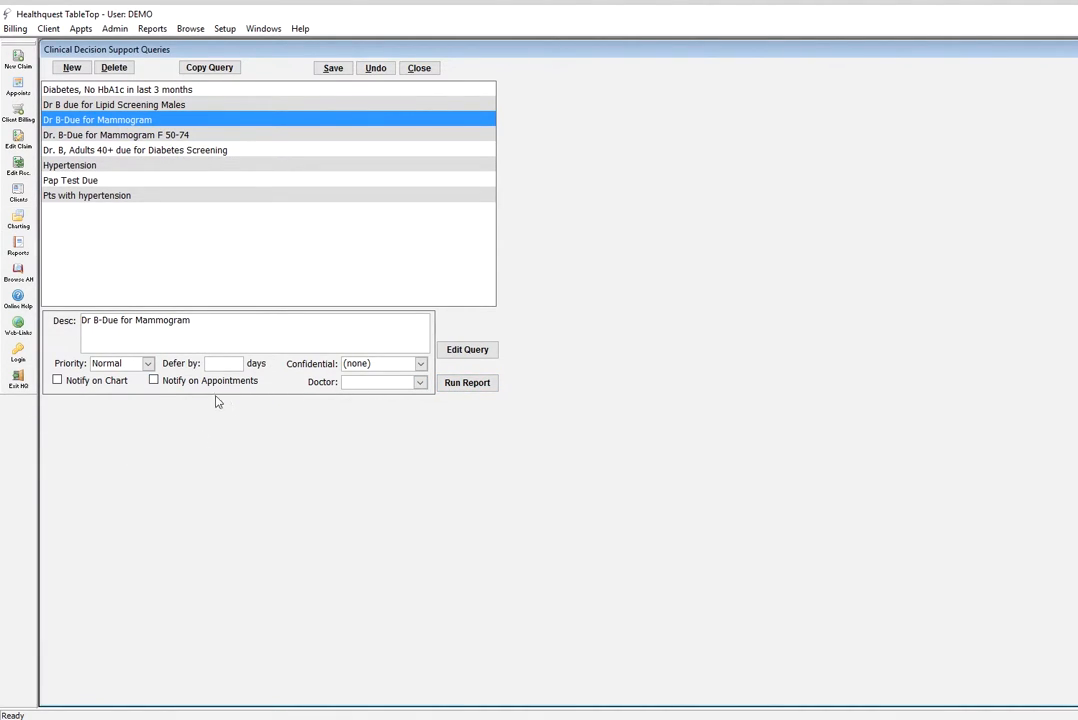
Enable notifications on appointments and on the chart for the mammogram query
{"action": "left_click", "coordinate": [153, 380]}
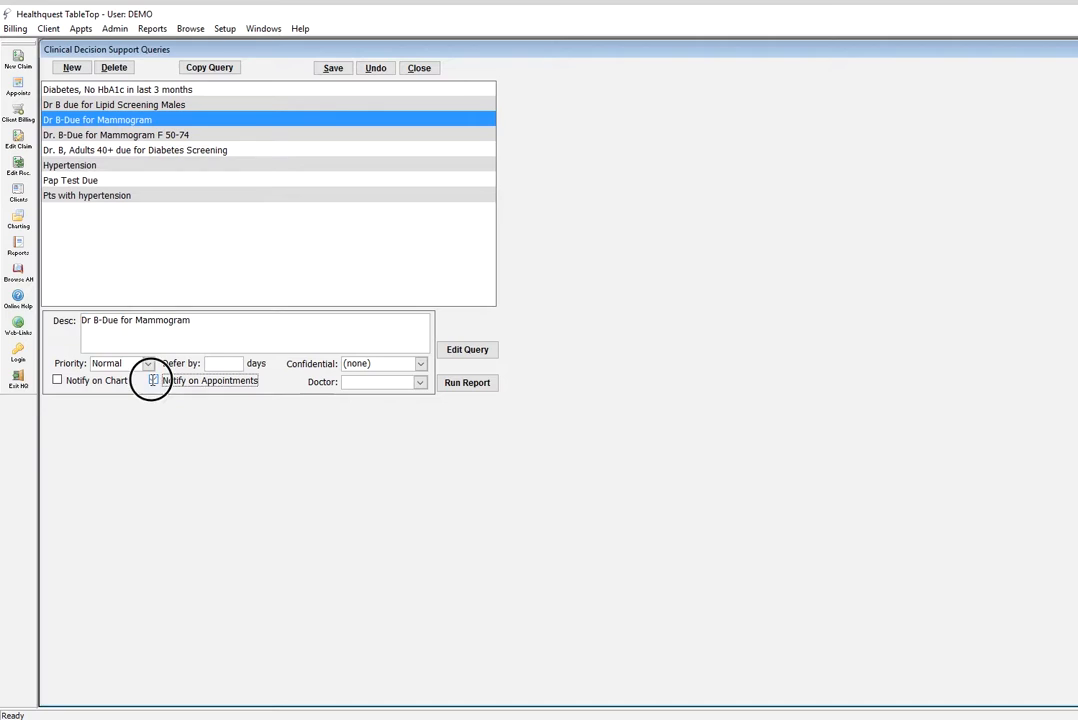
{"action": "left_click", "coordinate": [57, 381]}
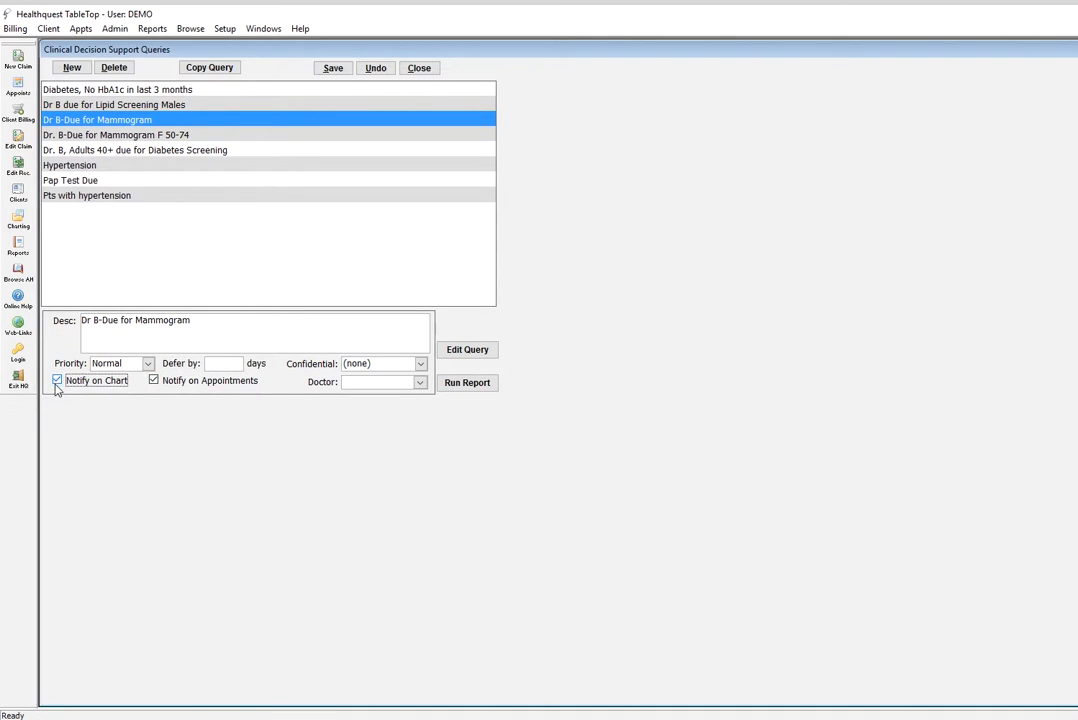